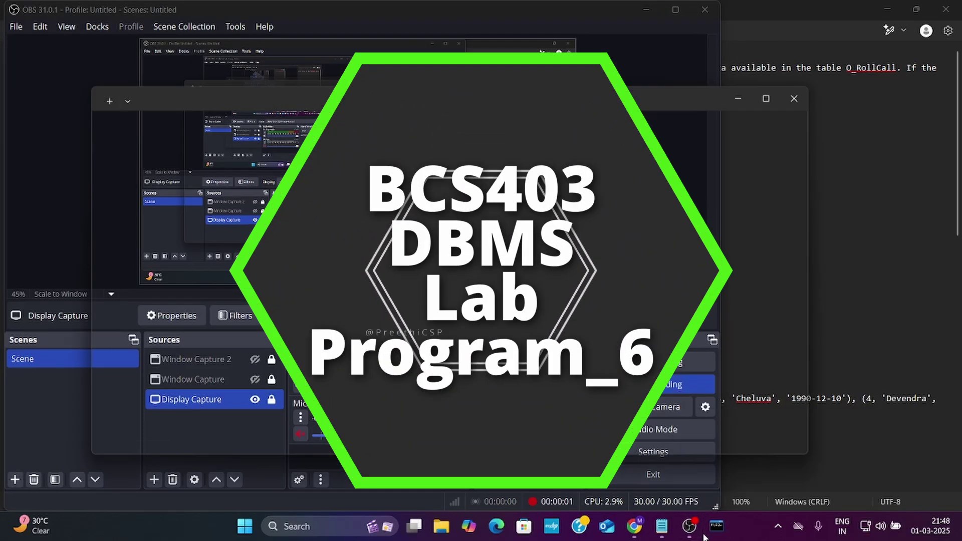
Log in to MySQL 8.0 Command Line Client with the root password.
left_click(716, 526)
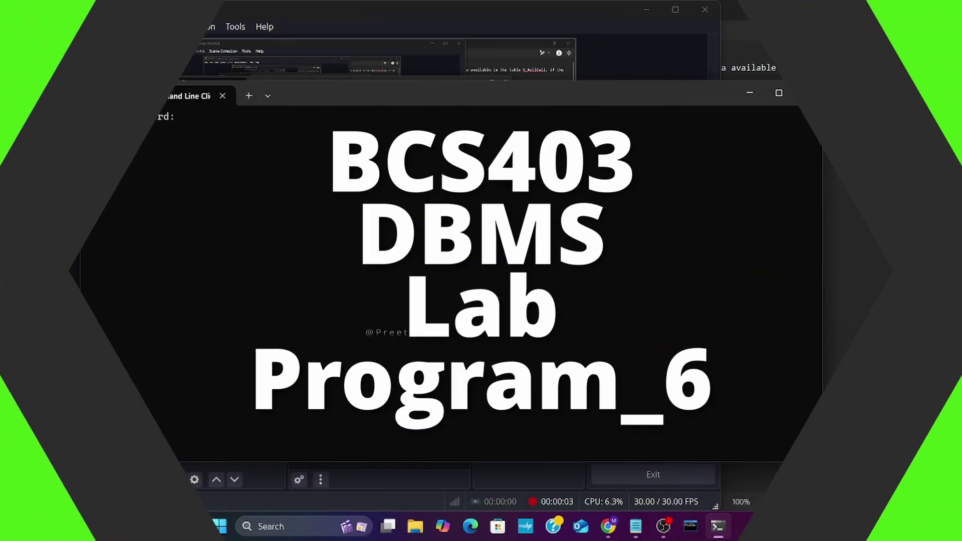
type("****")
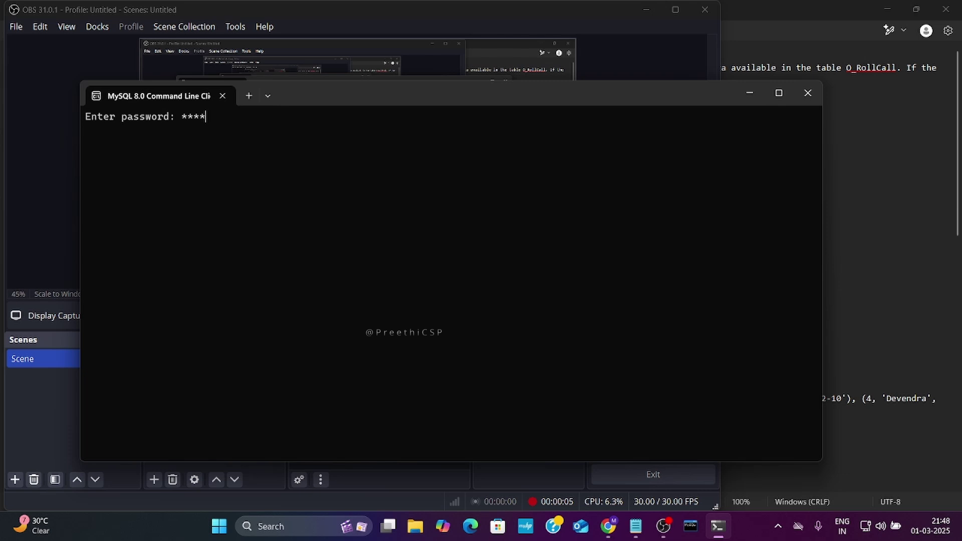
type("*****")
key("Return")
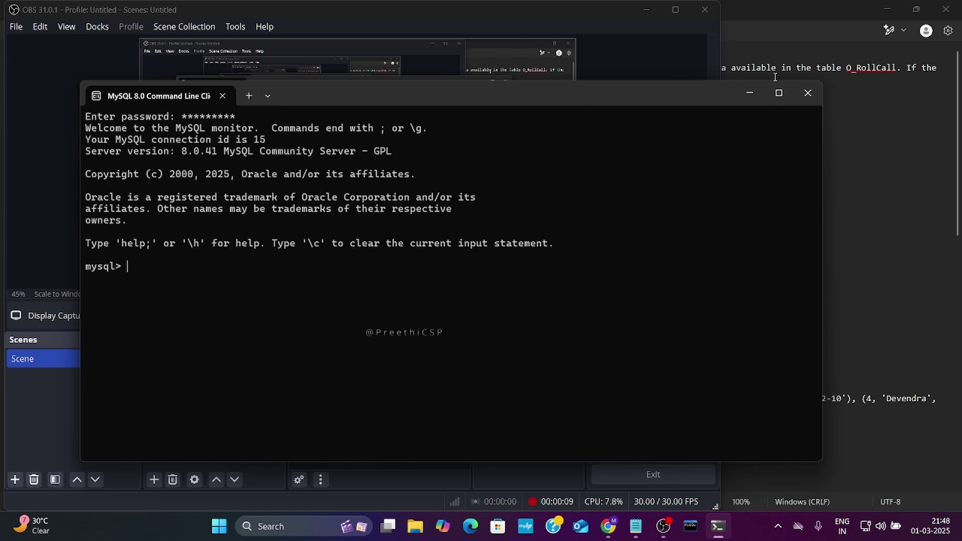
Create the ROLLCALL database with CREATE DATABASE ROLLCALL;.
left_click(779, 93)
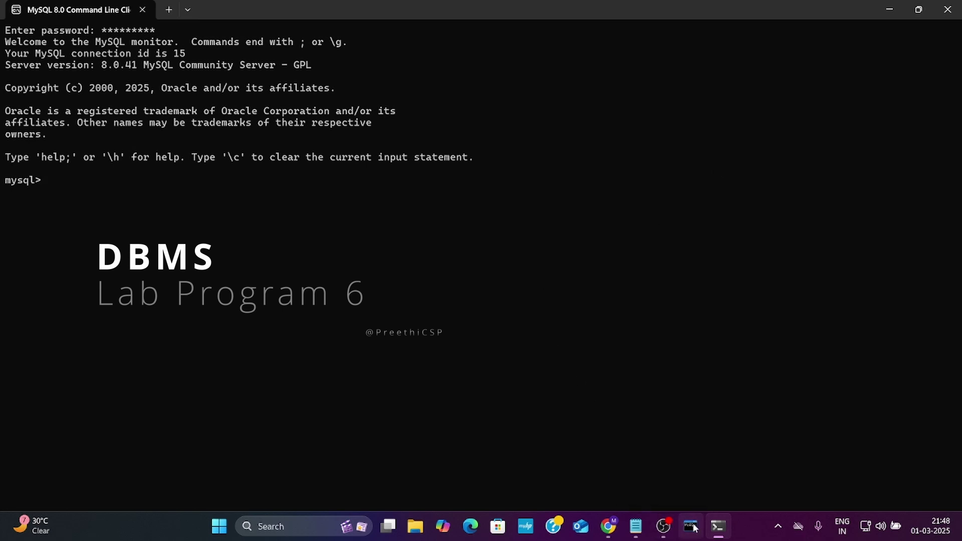
left_click(636, 526)
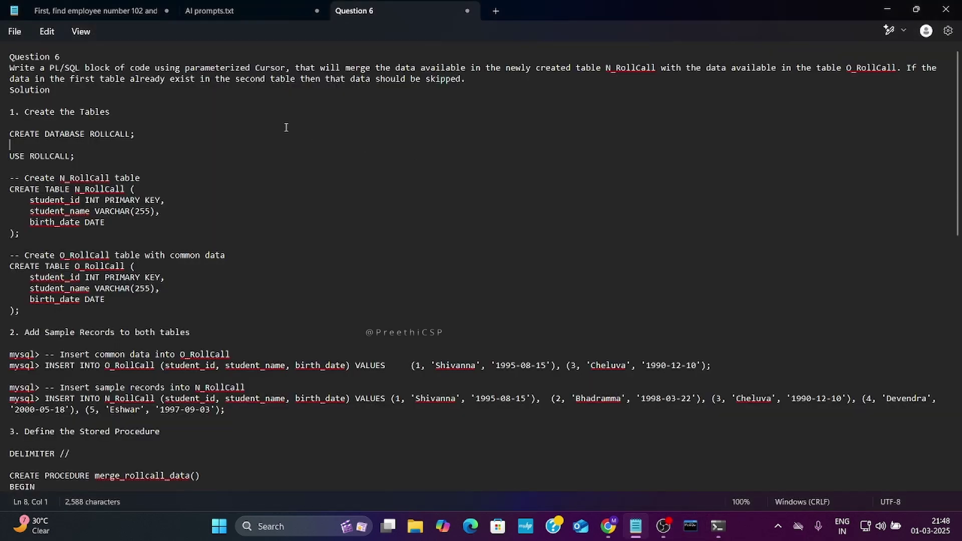
left_click_drag(1, 143, 0, 133)
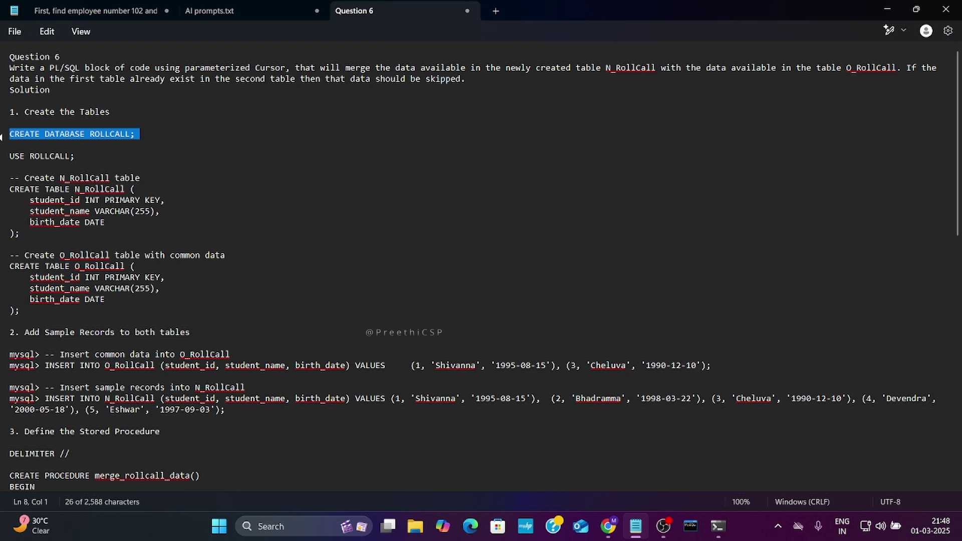
key("ctrl+c")
left_click(718, 526)
key("ctrl+v")
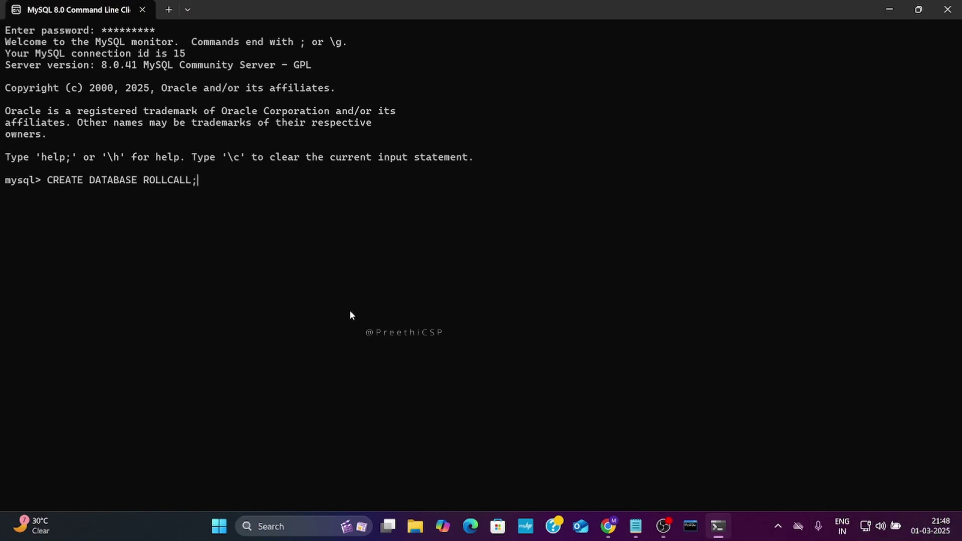
key("Return")
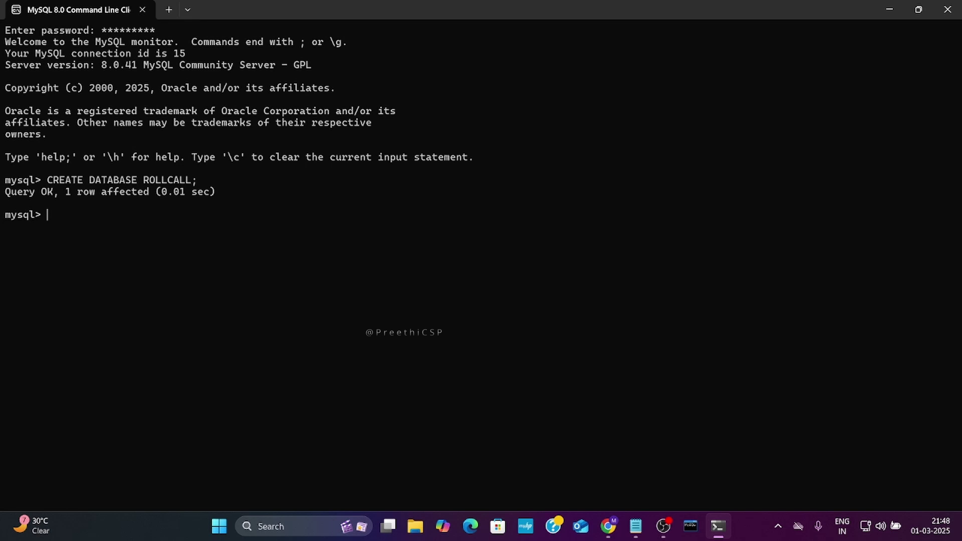
Make ROLLCALL the active database with USE ROLLCALL;.
left_click(636, 527)
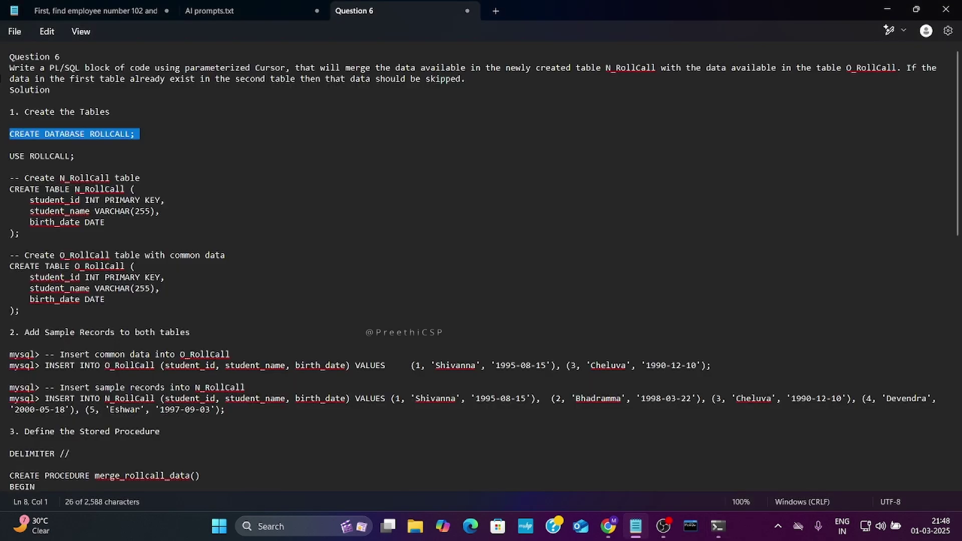
triple_click(8, 155)
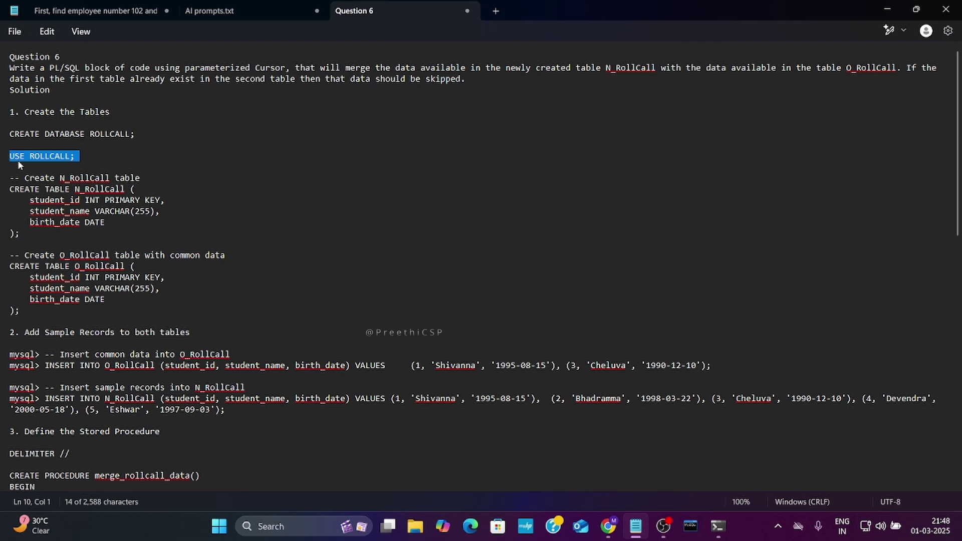
key("ctrl+c")
left_click(717, 526)
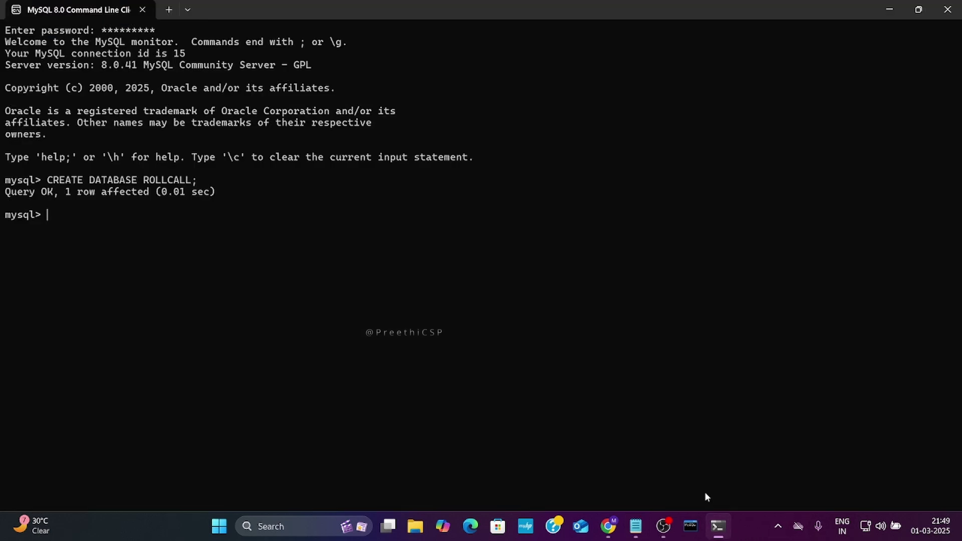
right_click(545, 253)
key("Return")
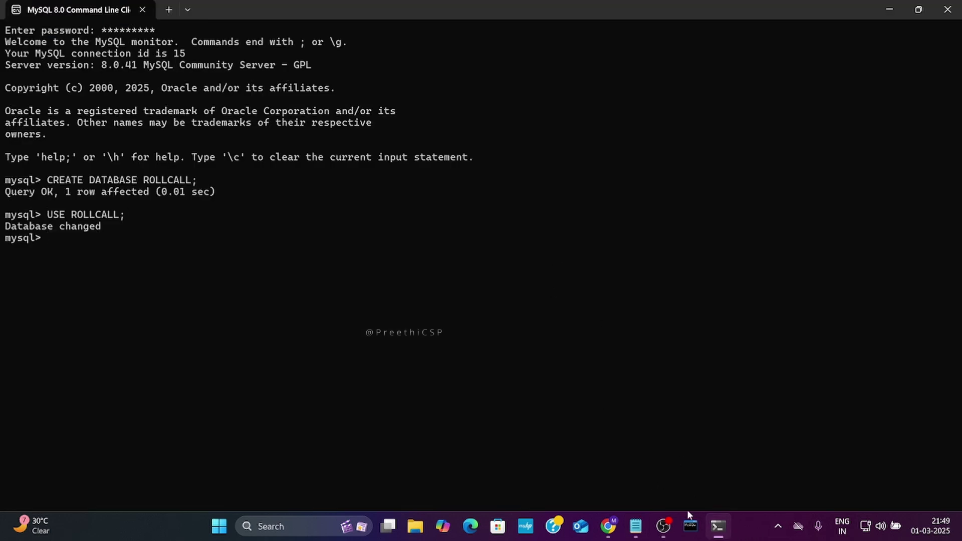
Run CREATE TABLE N_RollCall with student_id primary key, student_name and birth_date.
left_click(635, 526)
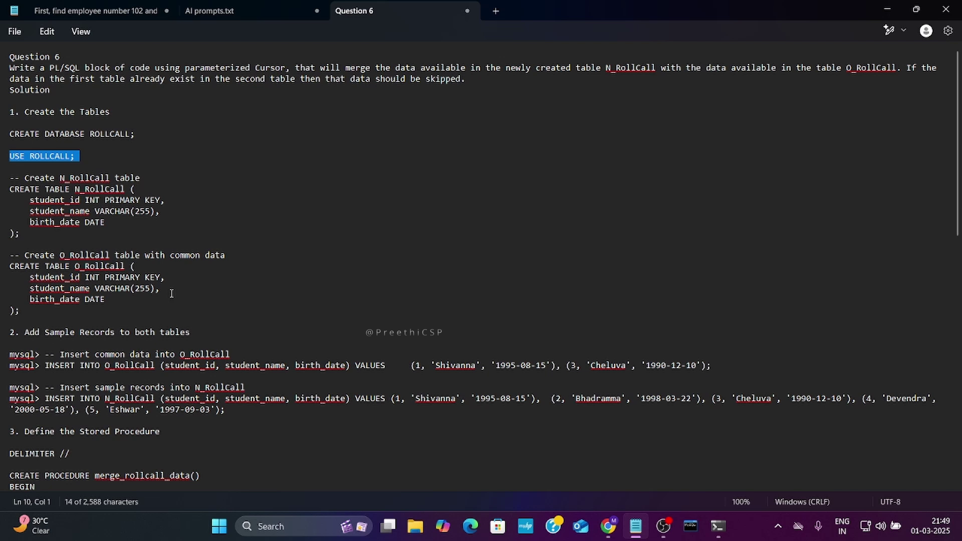
left_click_drag(10, 189, 19, 234)
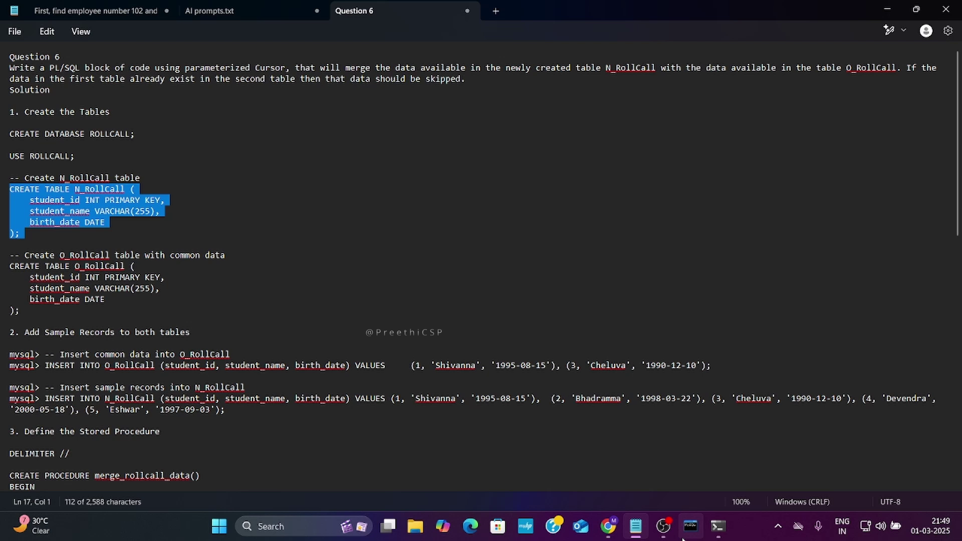
left_click(718, 526)
right_click(295, 323)
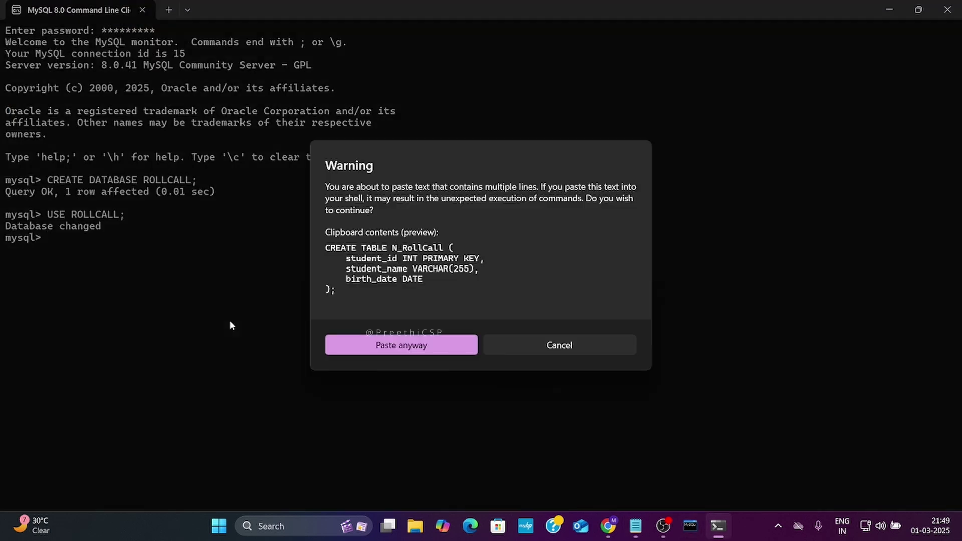
left_click(429, 348)
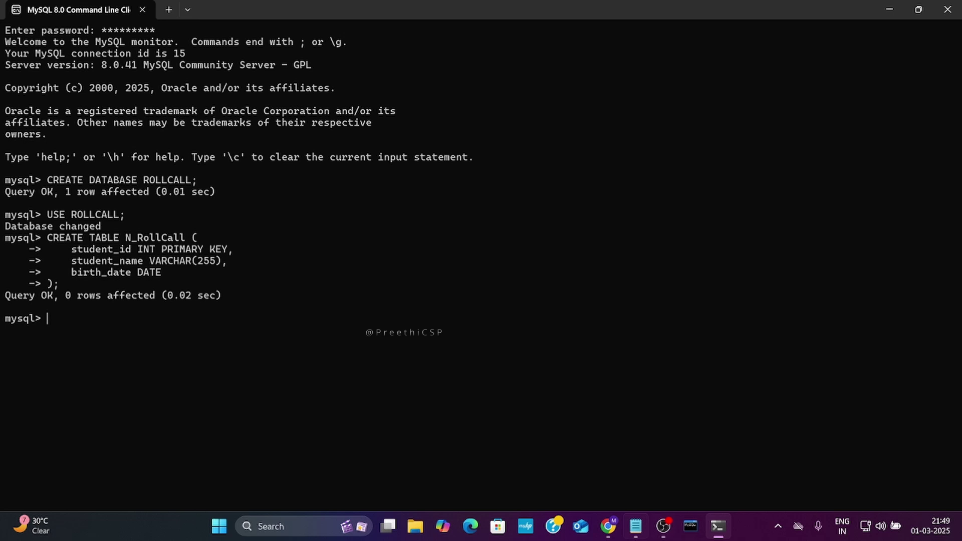
Run CREATE TABLE O_RollCall with student_id, student_name and birth_date columns.
left_click(636, 526)
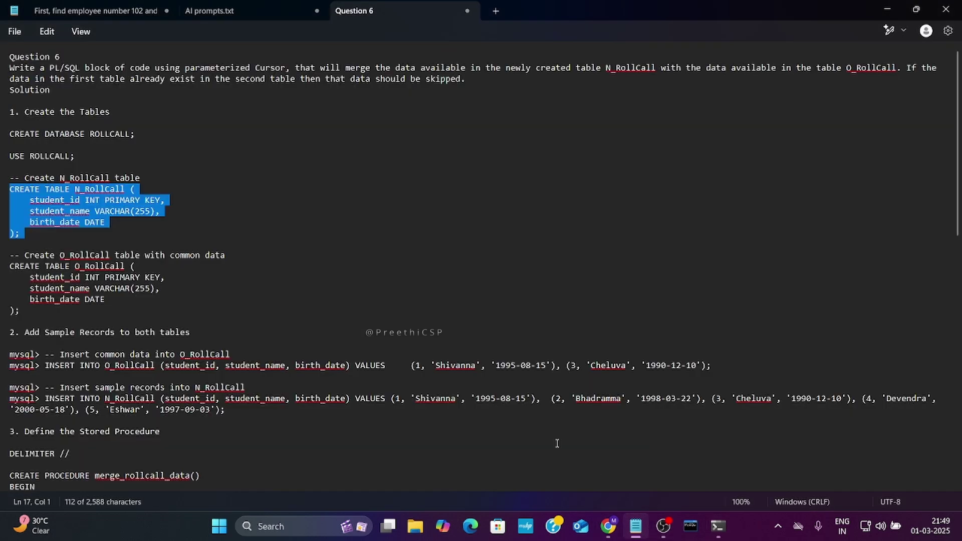
left_click_drag(9, 267, 2, 311)
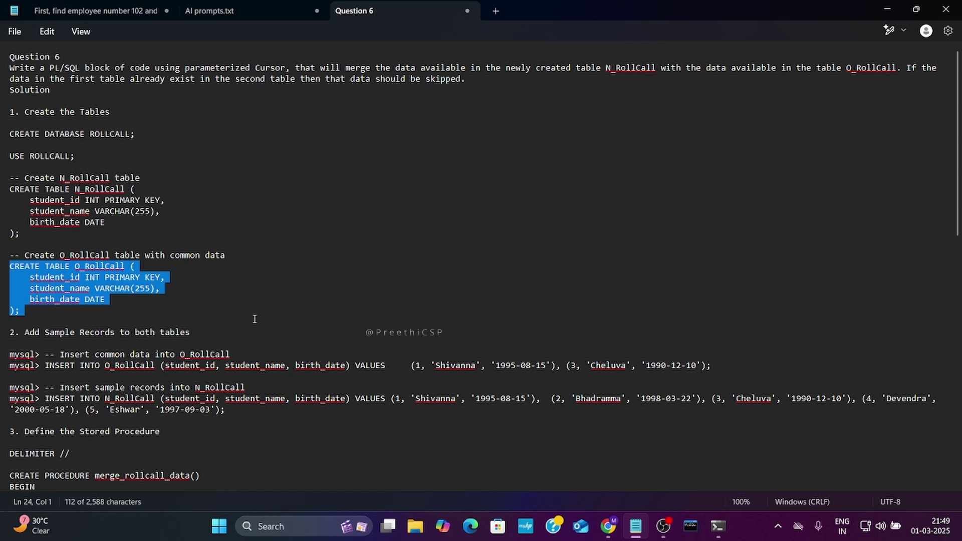
left_click(663, 527)
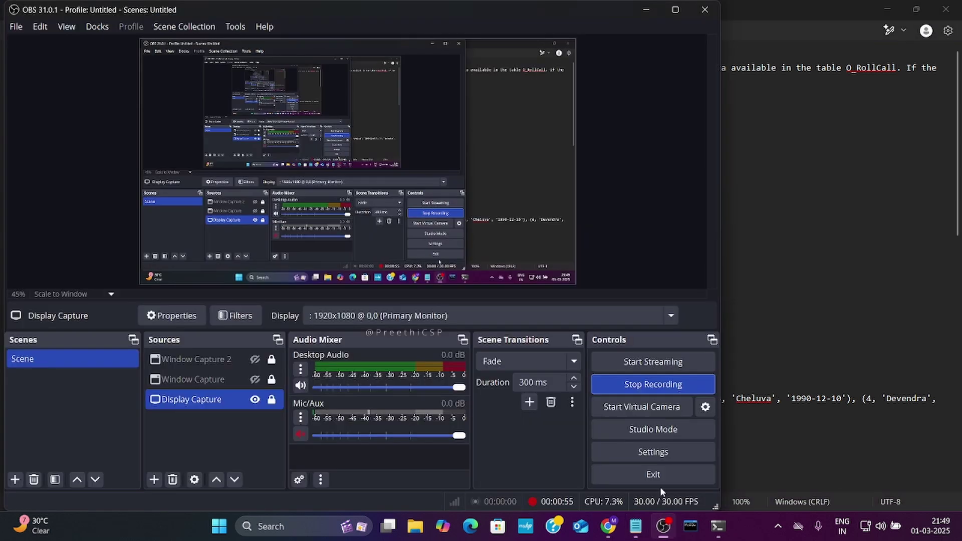
left_click(719, 526)
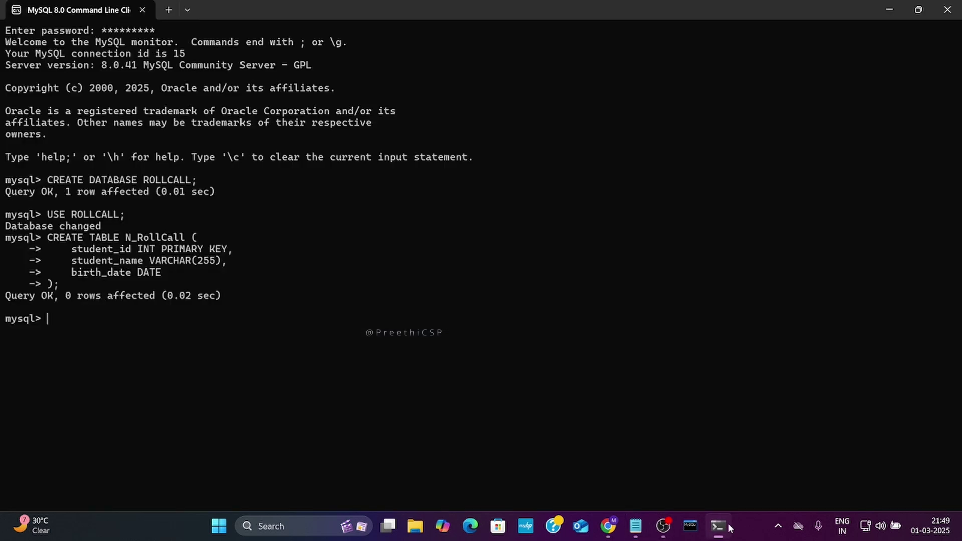
key("ctrl+v")
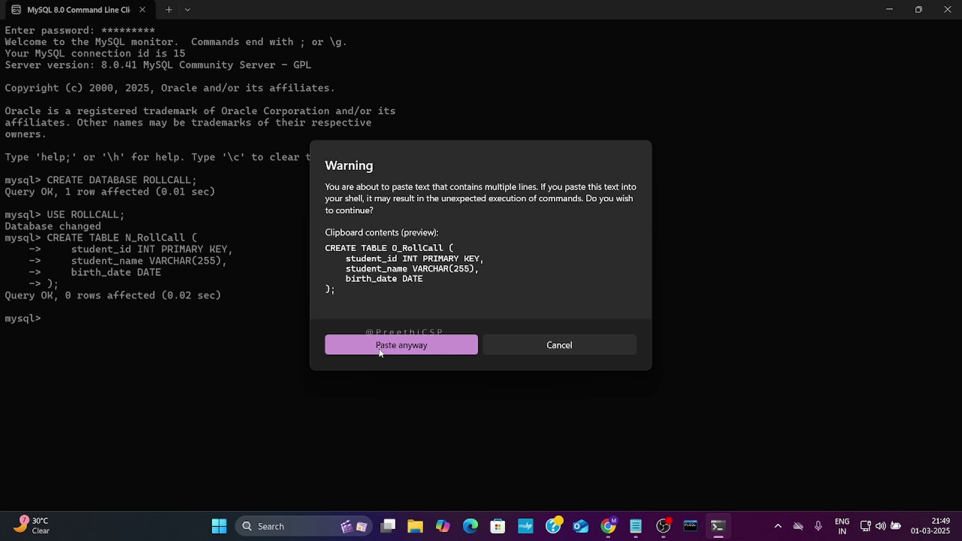
left_click(421, 346)
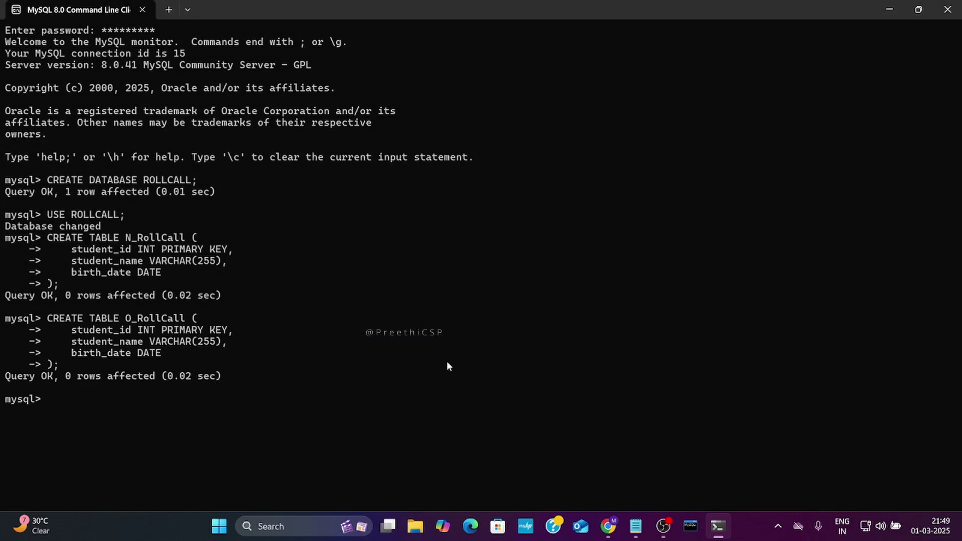
key("alt+Tab")
key("alt+Tab")
key("alt+Tab")
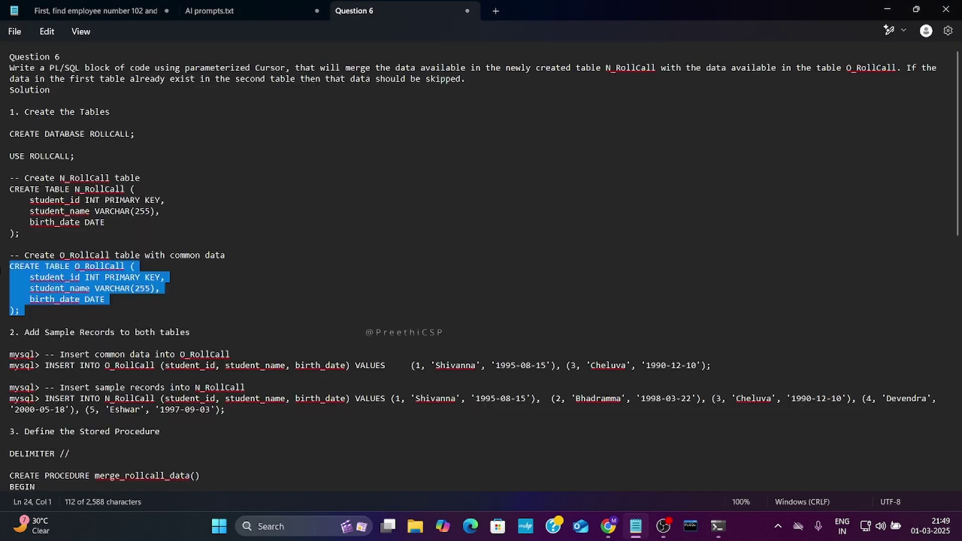
scroll(482, 301, "down", 3)
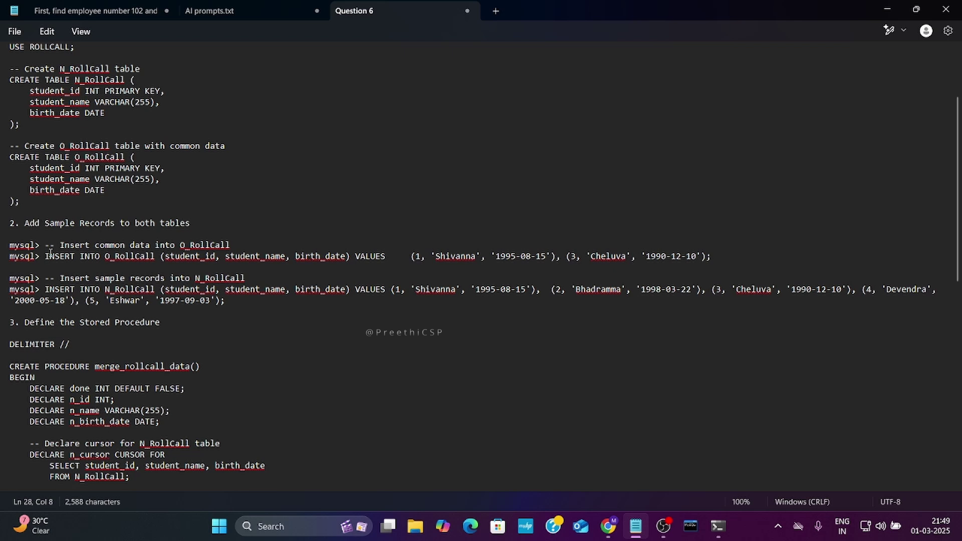
Insert the two shared student records into O_RollCall.
left_click_drag(45, 257, 633, 268)
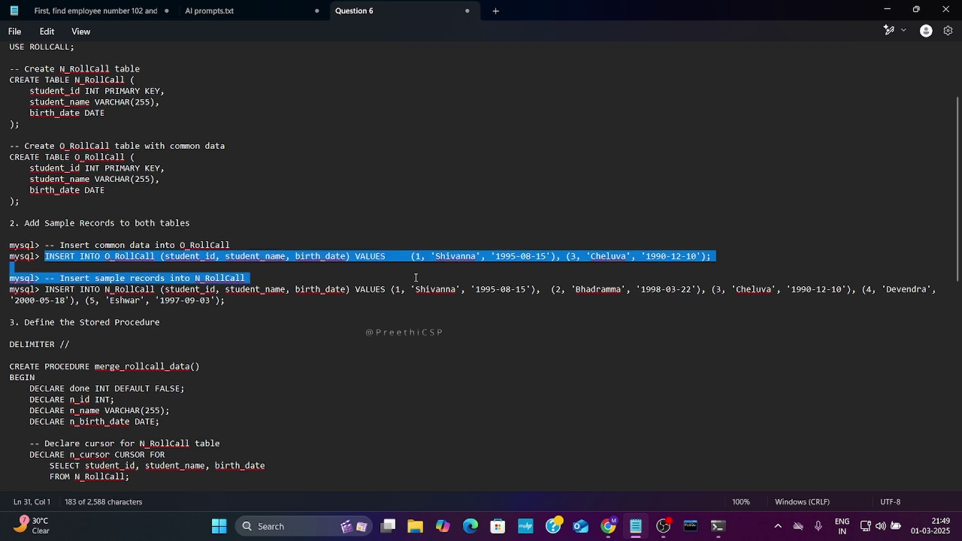
left_click_drag(708, 263, 711, 256)
right_click(712, 256)
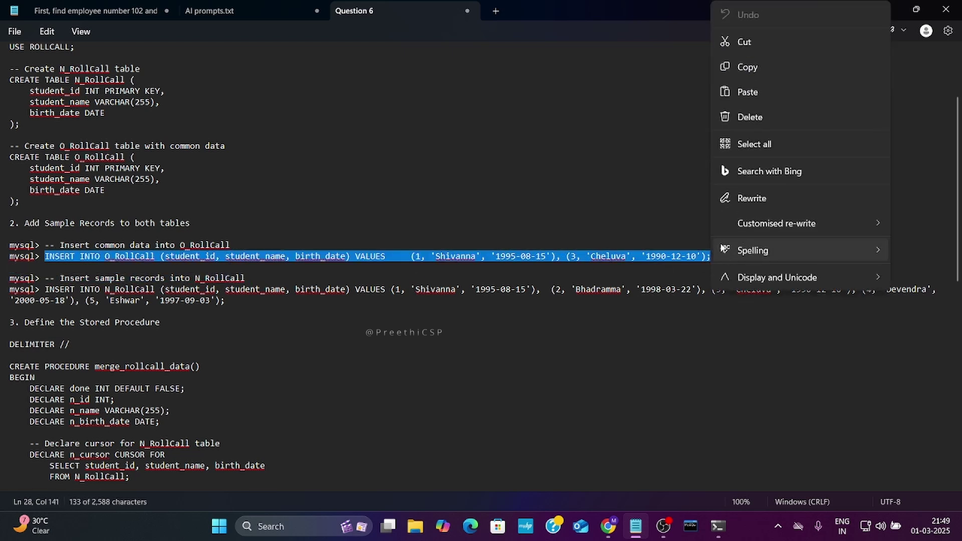
left_click(759, 66)
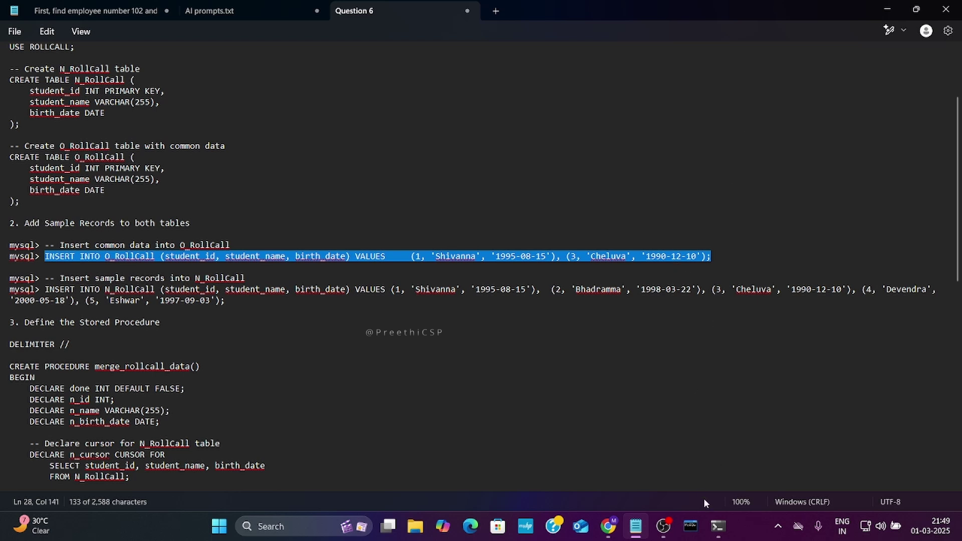
left_click(719, 531)
right_click(601, 319)
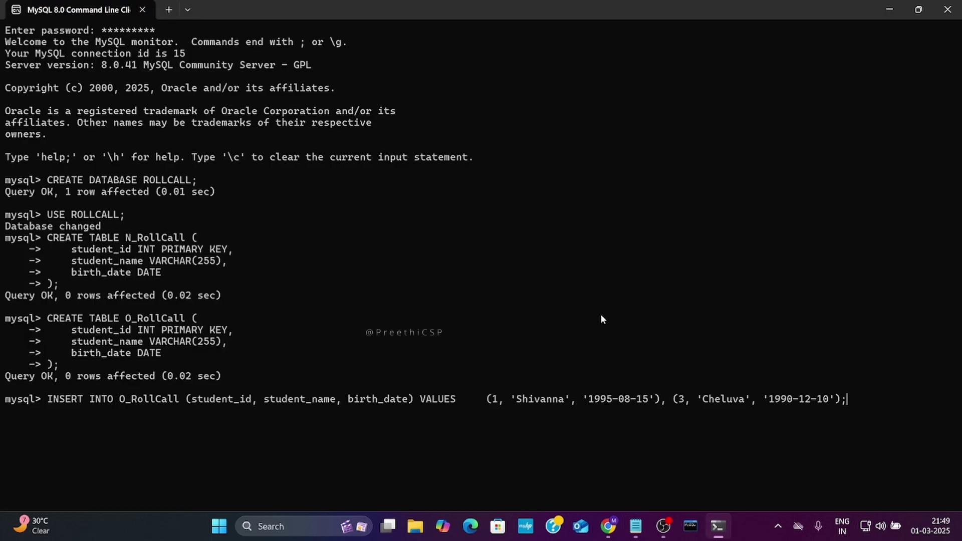
key("Return")
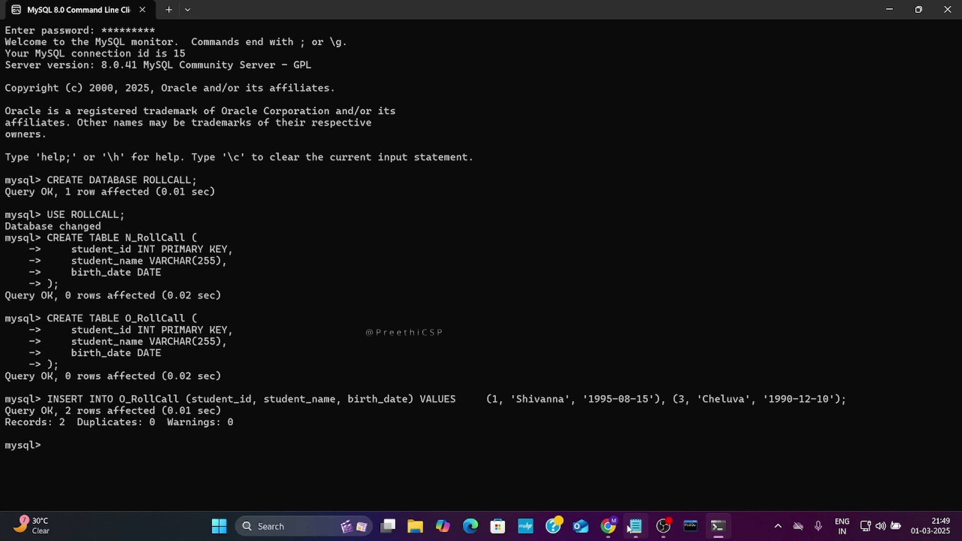
Insert the five sample student records into N_RollCall.
left_click(635, 526)
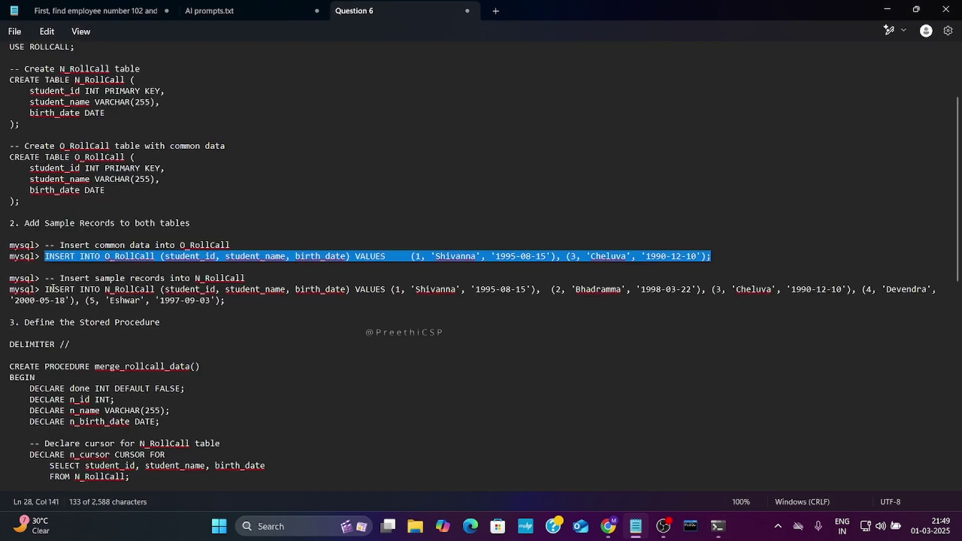
left_click_drag(50, 279, 248, 282)
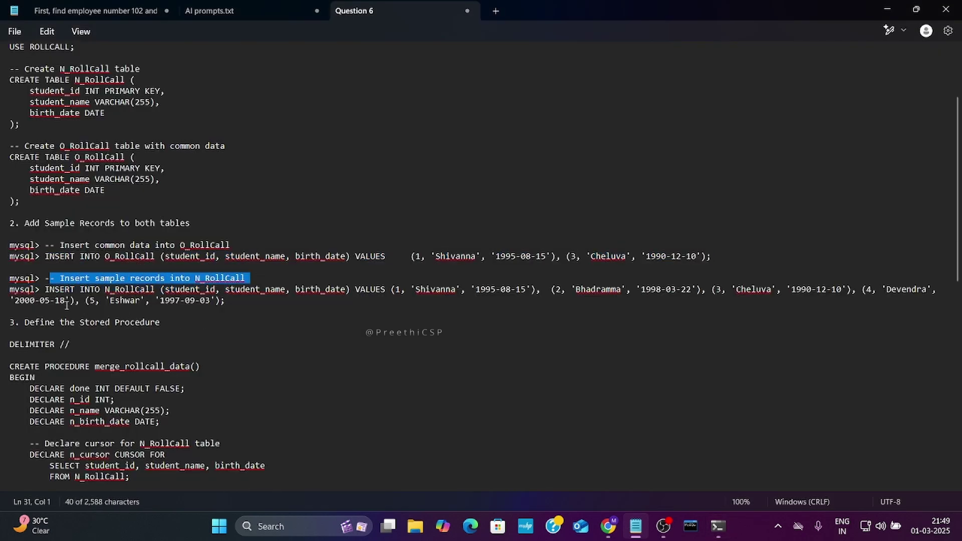
left_click_drag(45, 289, 248, 300)
key("ctrl+c")
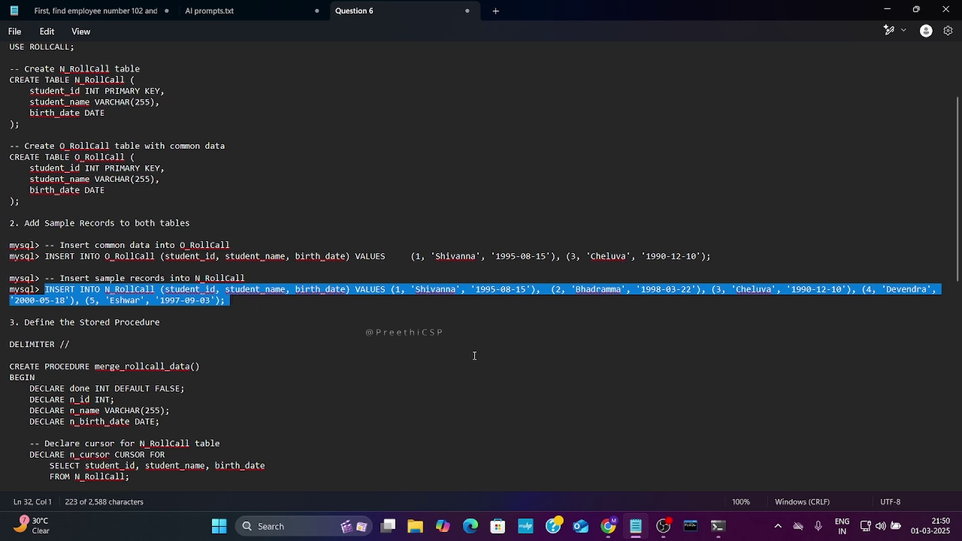
left_click(718, 526)
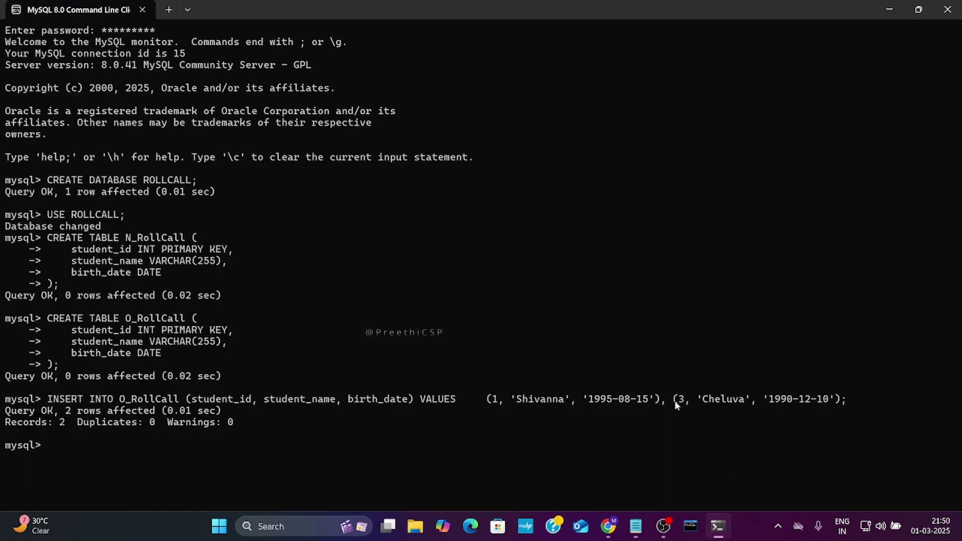
key("ctrl+v")
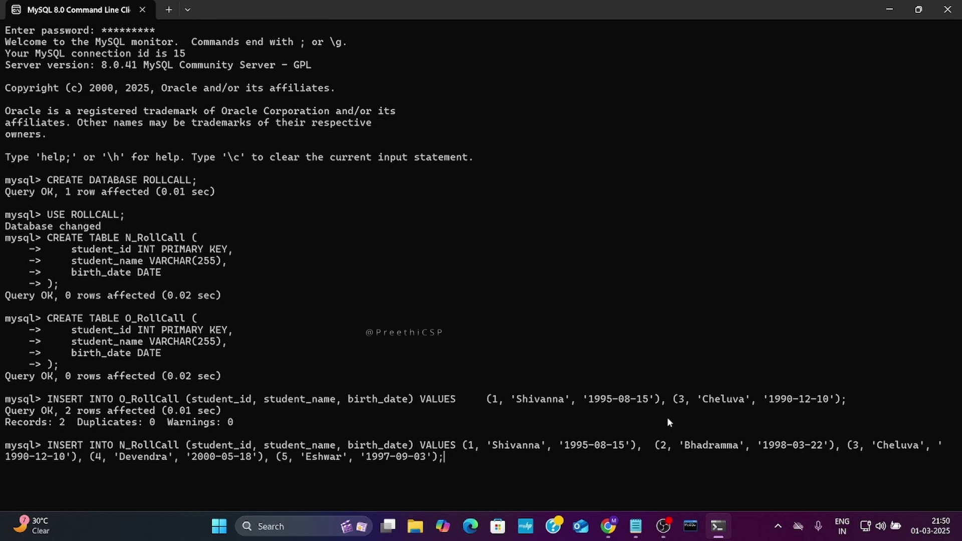
key("Return")
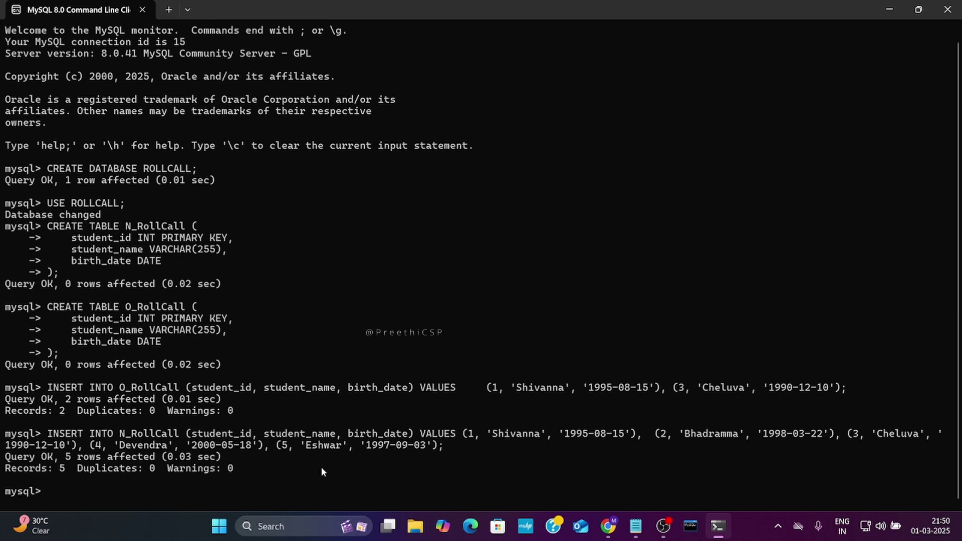
left_click_drag(245, 469, 8, 468)
left_click(98, 488)
Create the cursor-based merge_rollcall_data procedure from the DELIMITER // … DELIMITER ; block.
left_click(636, 526)
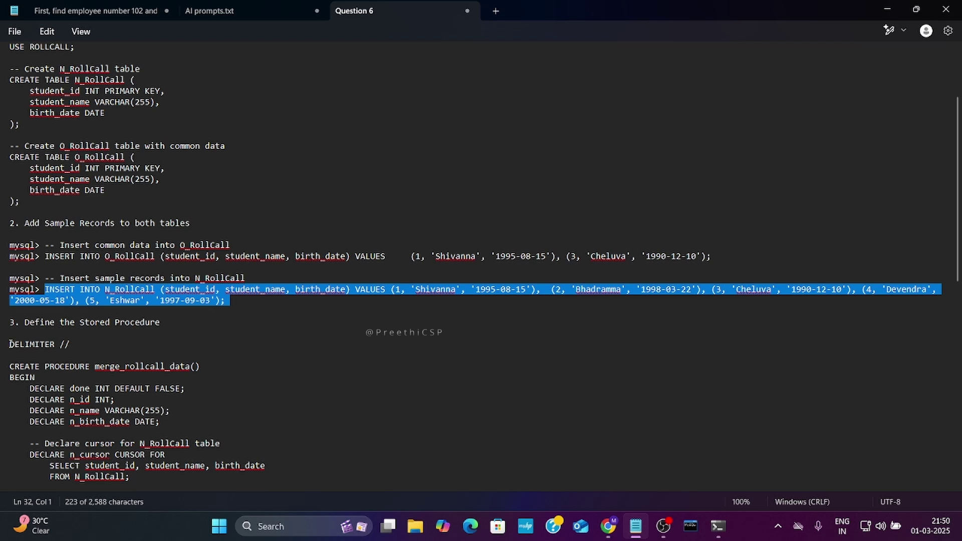
mouse_move(9, 343)
left_mouse_down()
mouse_move(120, 344)
mouse_move(71, 454)
left_mouse_up()
scroll(41, 345, "down", 2)
scroll(75, 345, "down", 4)
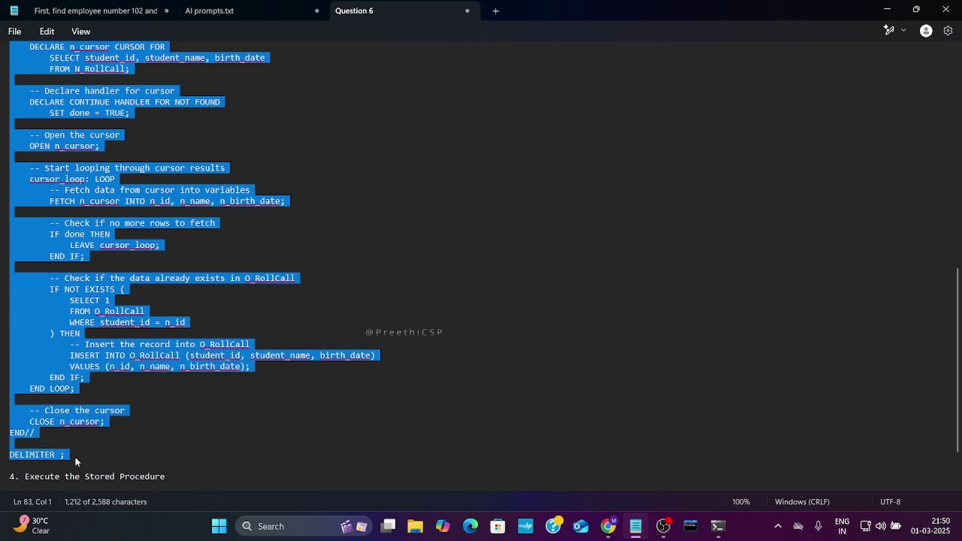
key("ctrl+c")
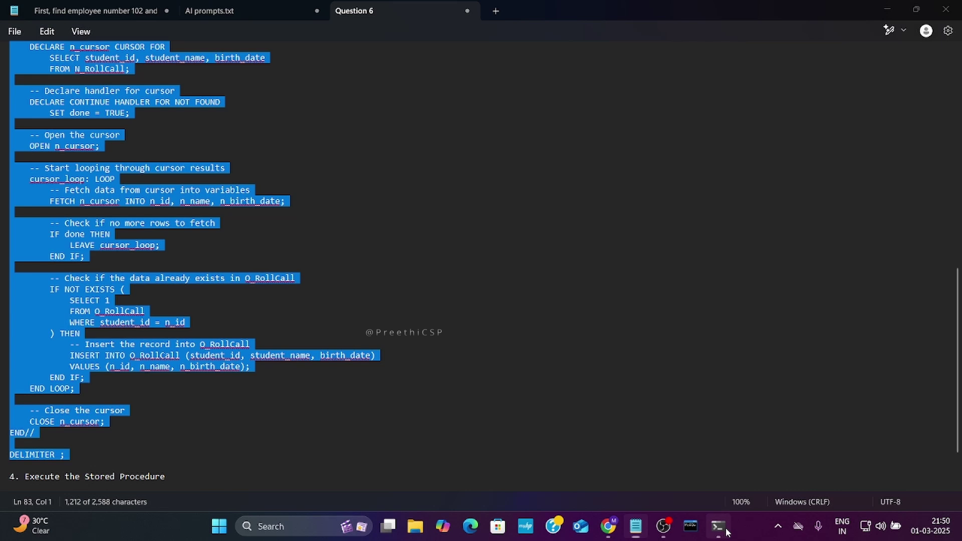
left_click(718, 525)
right_click(333, 312)
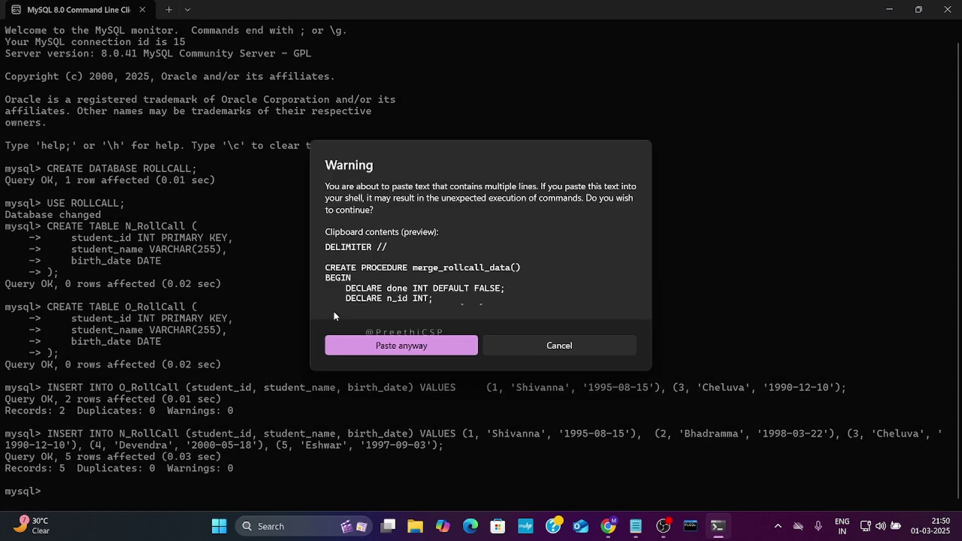
scroll(377, 276, "down", 3)
scroll(377, 276, "down", 3)
scroll(377, 275, "down", 3)
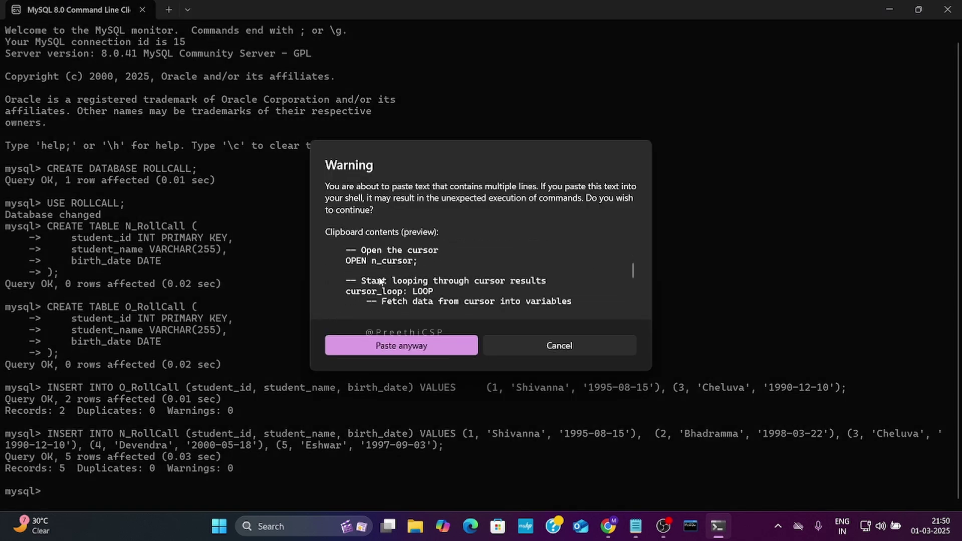
scroll(380, 276, "down", 3)
scroll(379, 277, "down", 3)
scroll(387, 295, "down", 3)
scroll(387, 295, "down", 3)
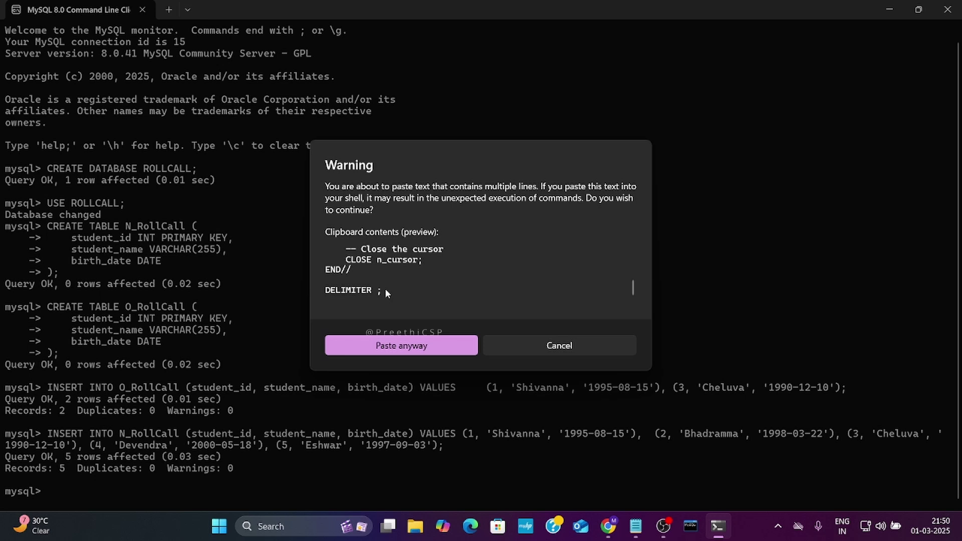
scroll(385, 288, "down", 2)
left_click(371, 349)
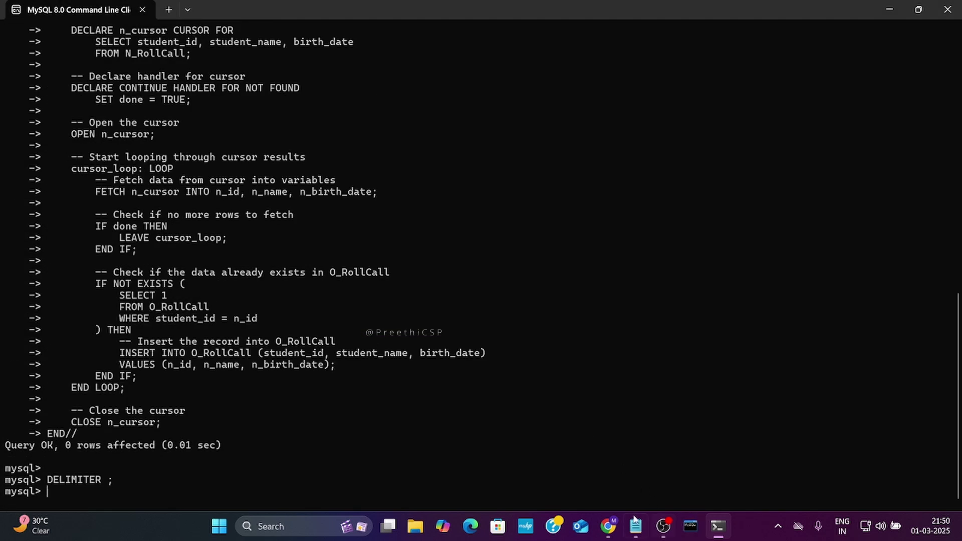
left_click_drag(636, 522, 664, 522)
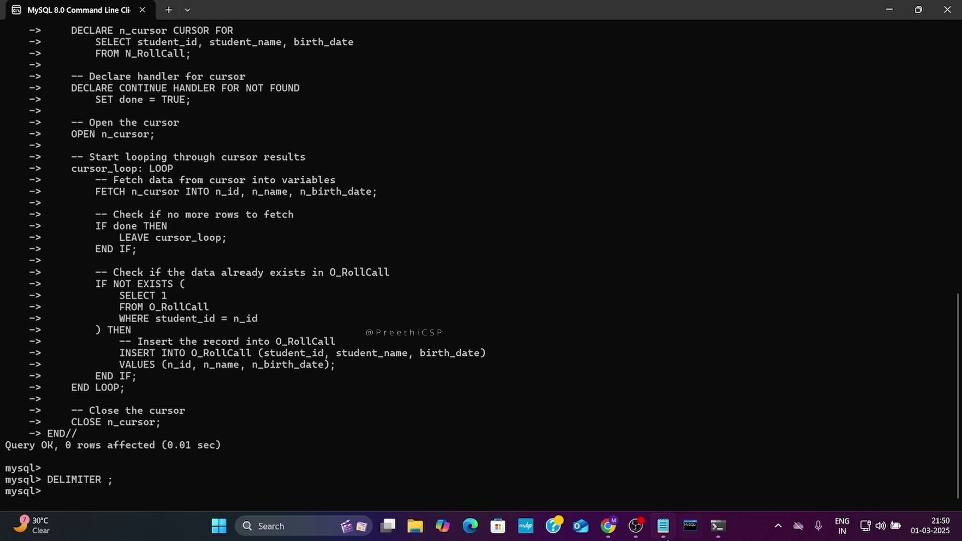
left_click(664, 527)
scroll(286, 316, "down", 3)
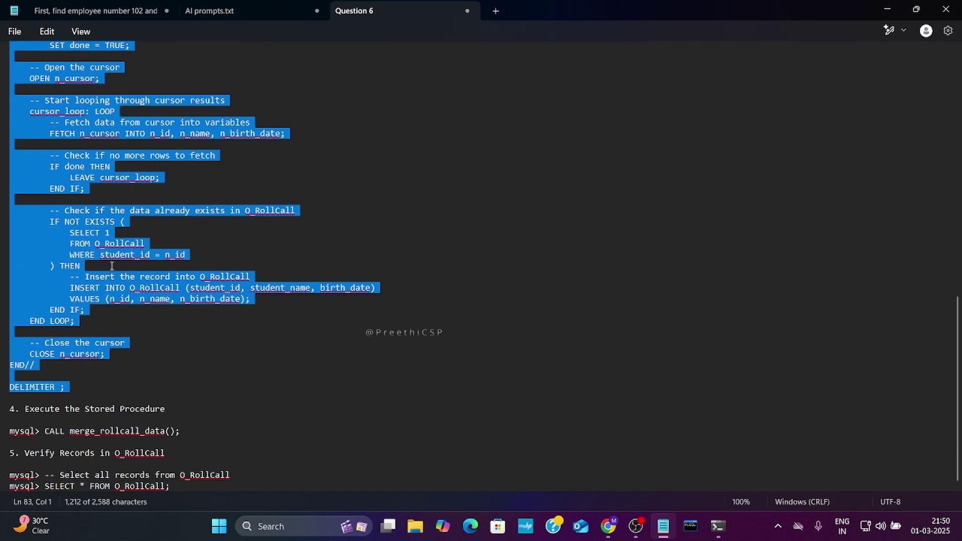
Execute CALL merge_rollcall_data(); which returns Query OK, 0 rows affected.
left_click(59, 444)
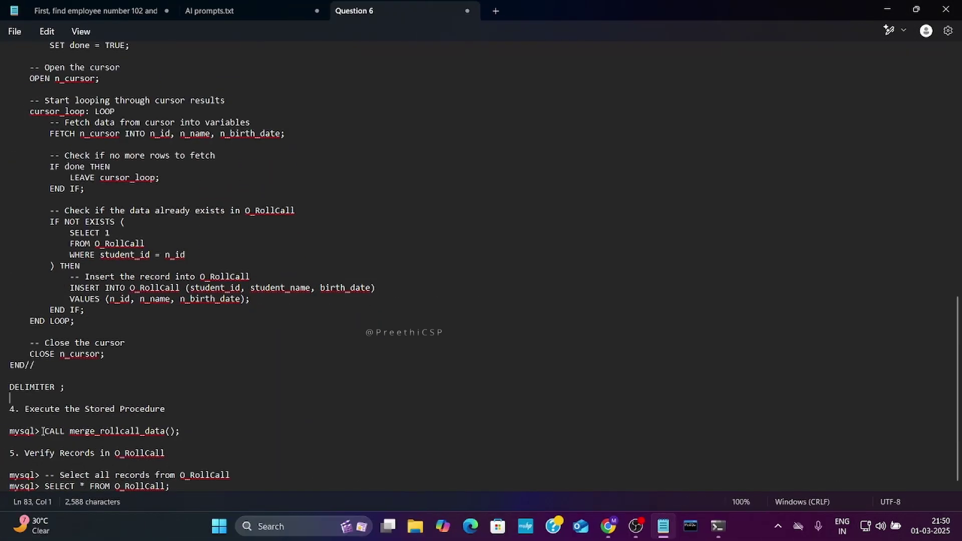
left_click_drag(25, 408, 156, 420)
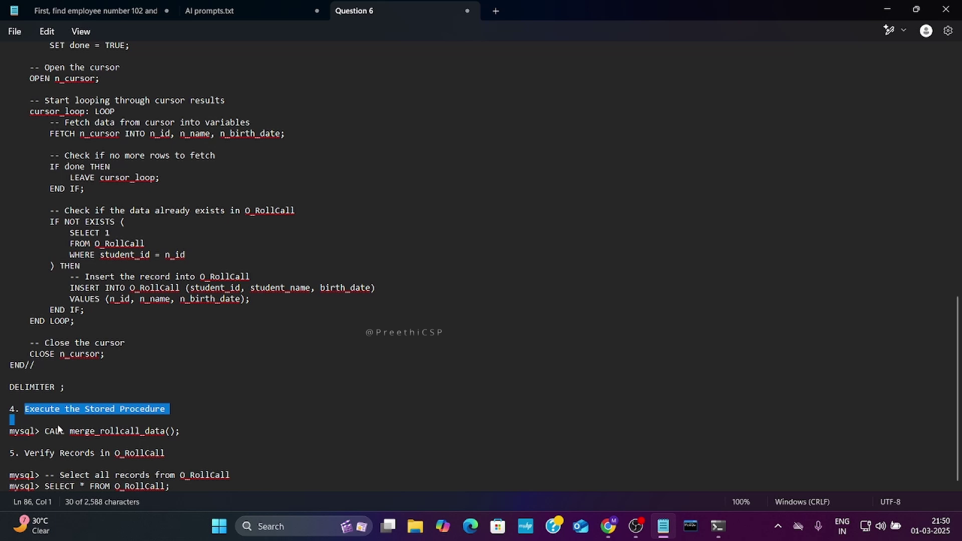
left_click_drag(45, 431, 183, 431)
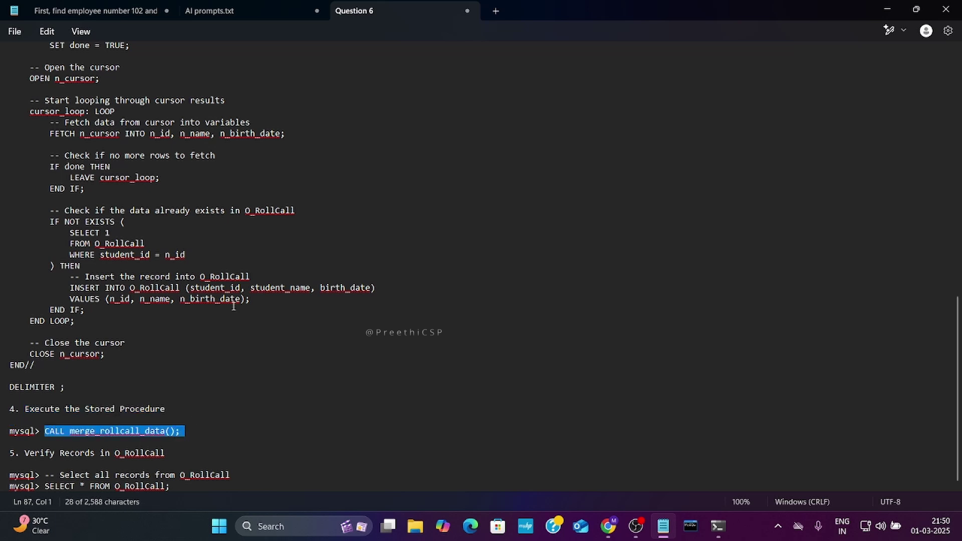
left_click(717, 526)
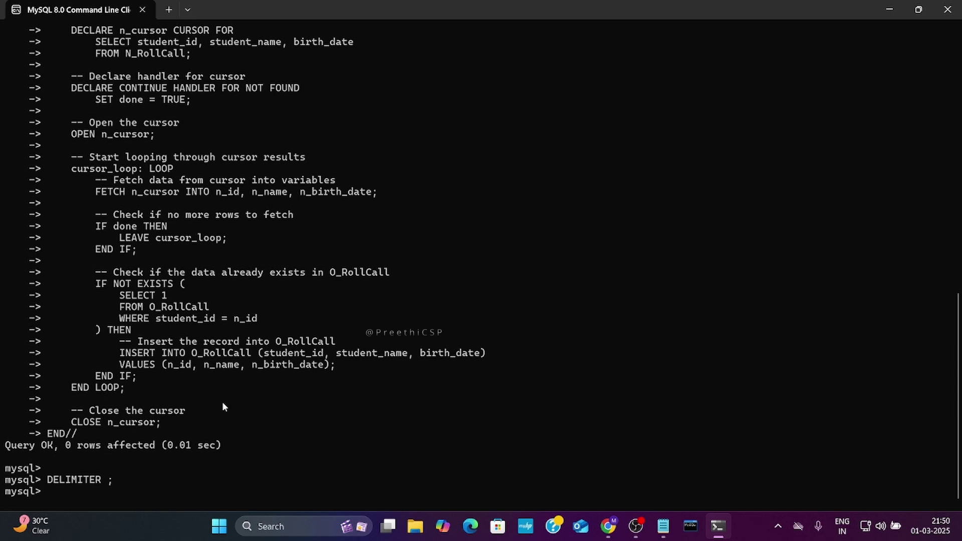
key("ctrl+v")
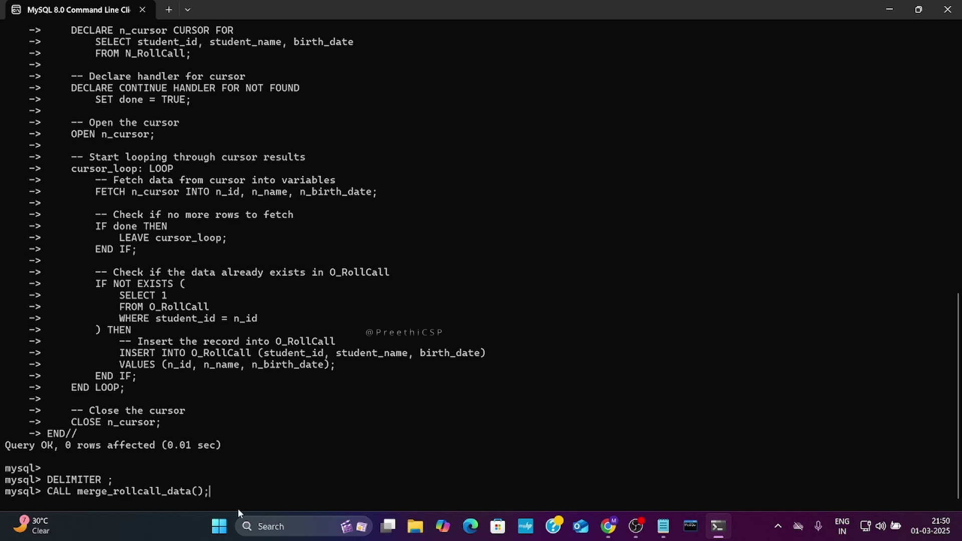
key("Return")
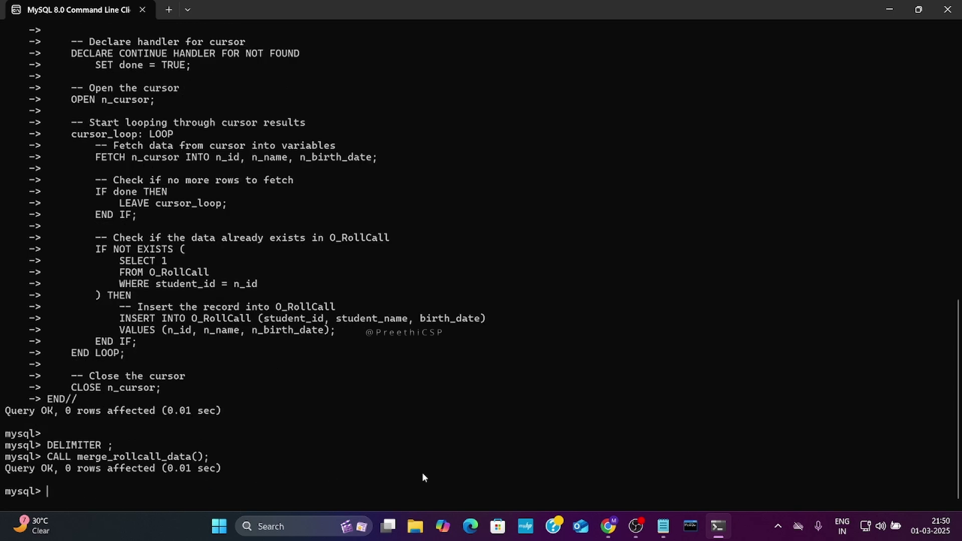
Run SELECT * FROM O_RollCall; showing students 1–5, Shivanna to Eshwar.
left_click(663, 526)
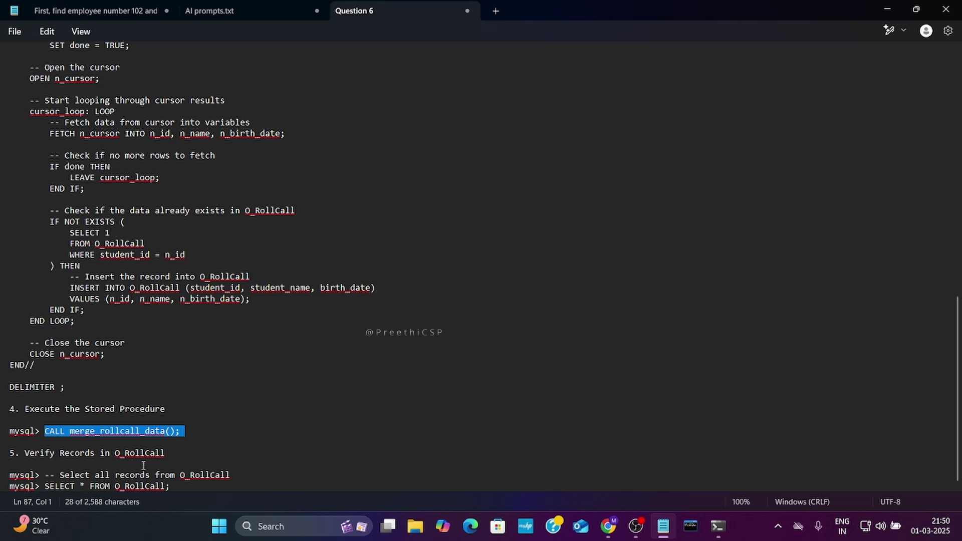
left_click_drag(25, 453, 102, 472)
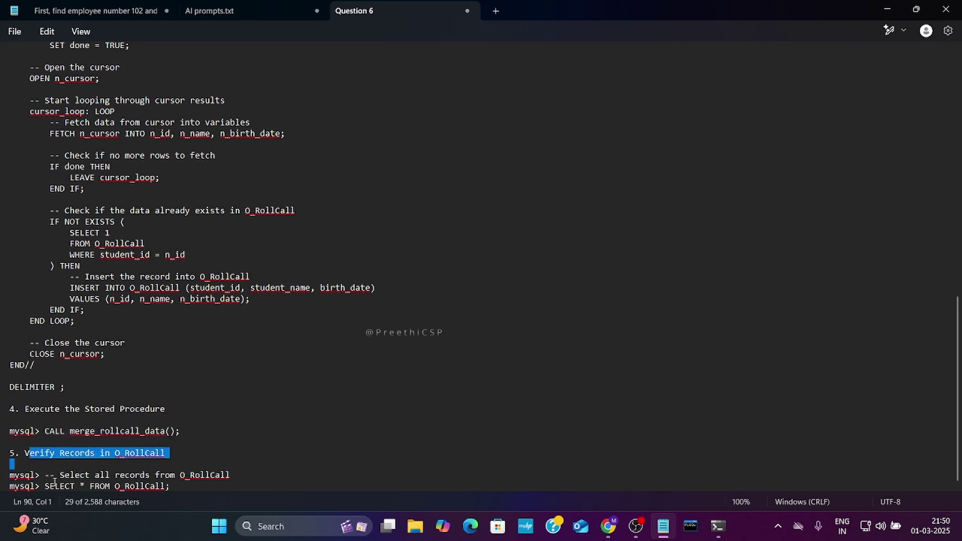
left_click_drag(45, 486, 171, 487)
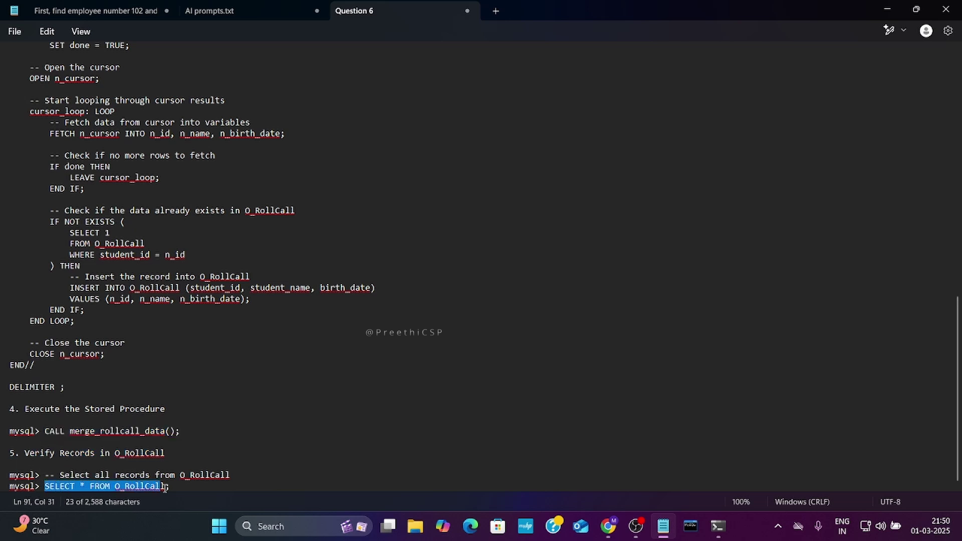
key("ctrl+c")
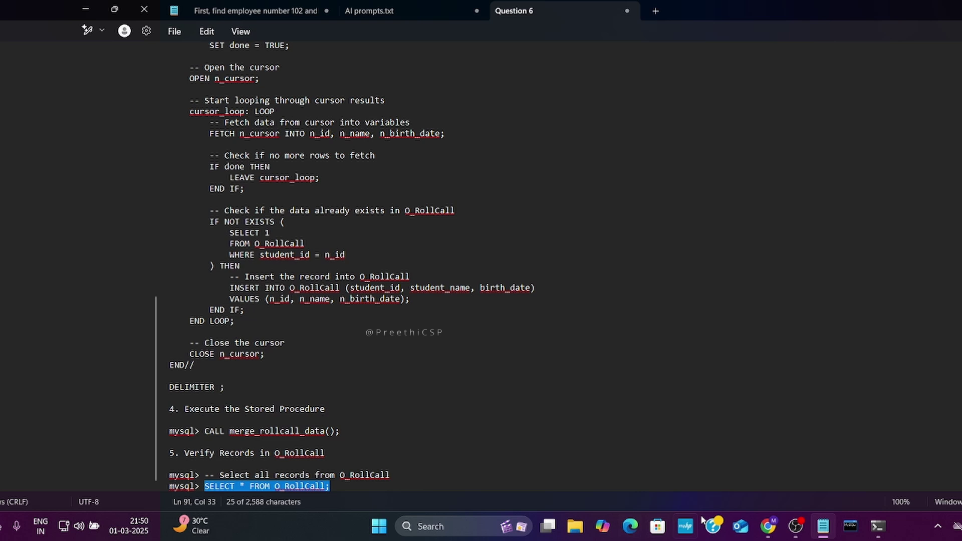
key("alt+Tab")
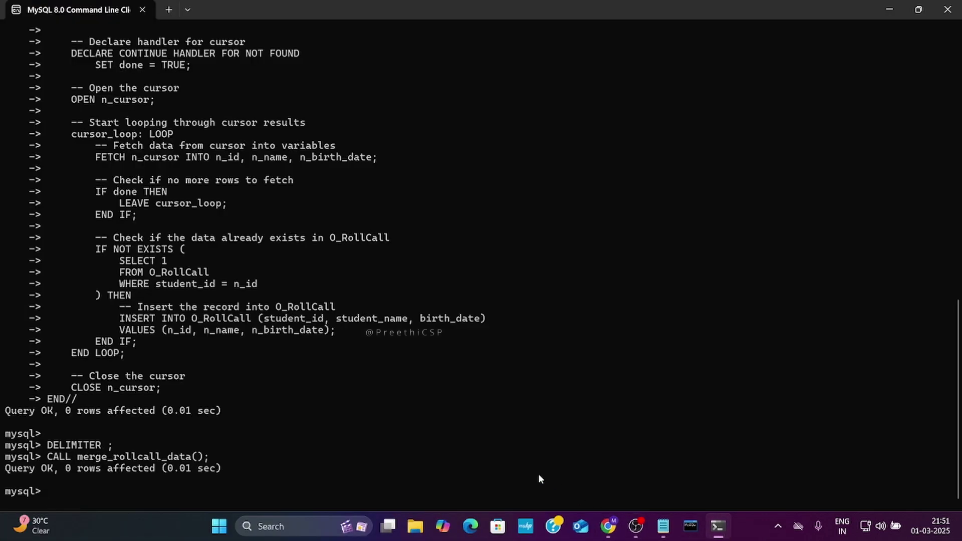
right_click(538, 474)
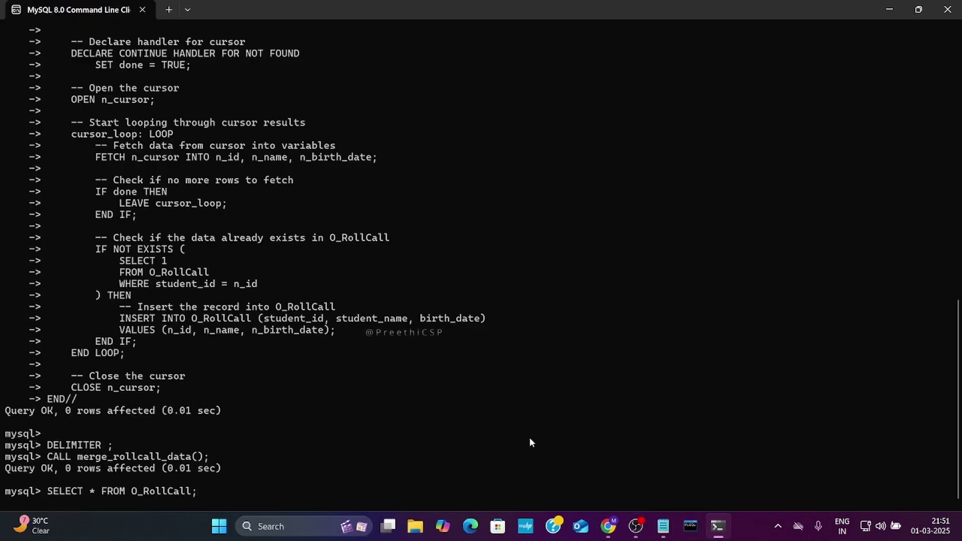
key("Return")
mouse_move(294, 487)
left_mouse_down()
mouse_move(18, 350)
mouse_move(2, 309)
left_mouse_up()
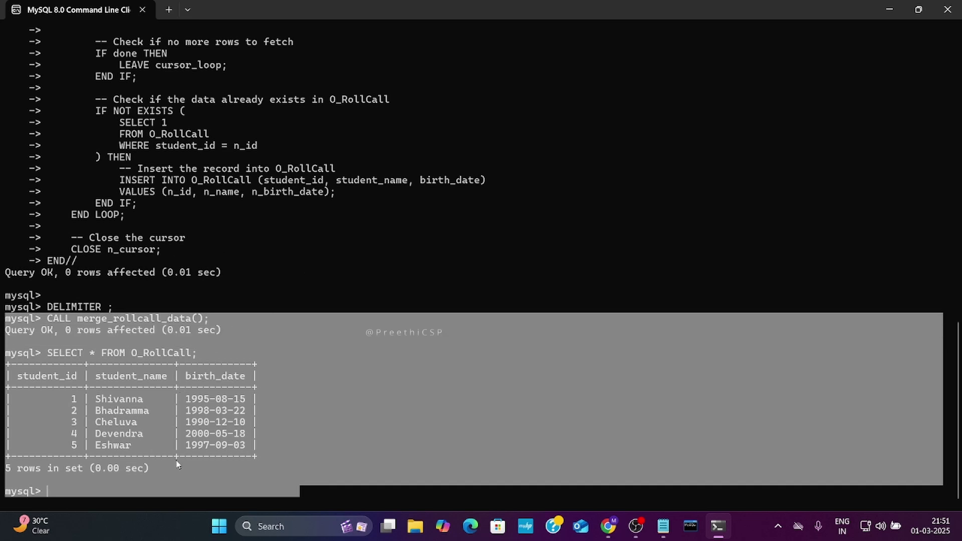
left_click(235, 457)
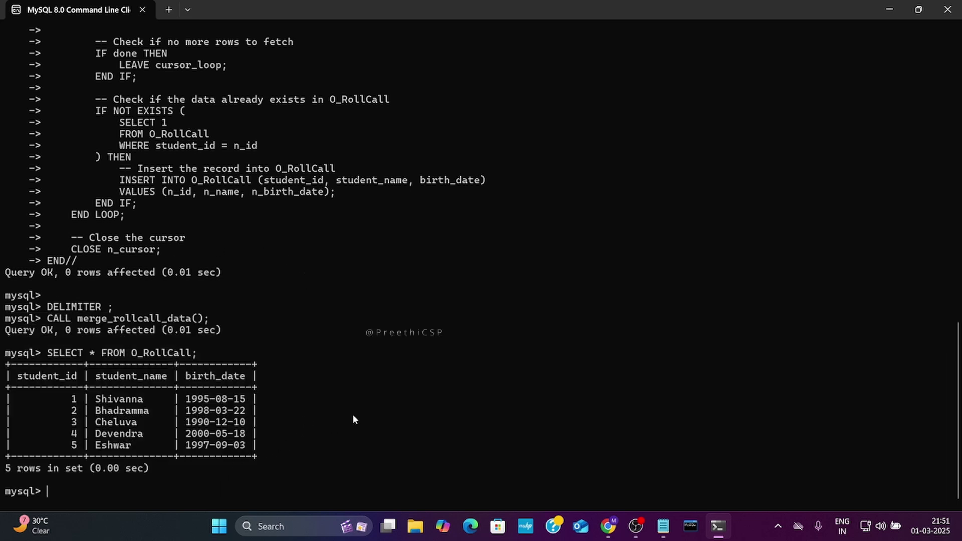